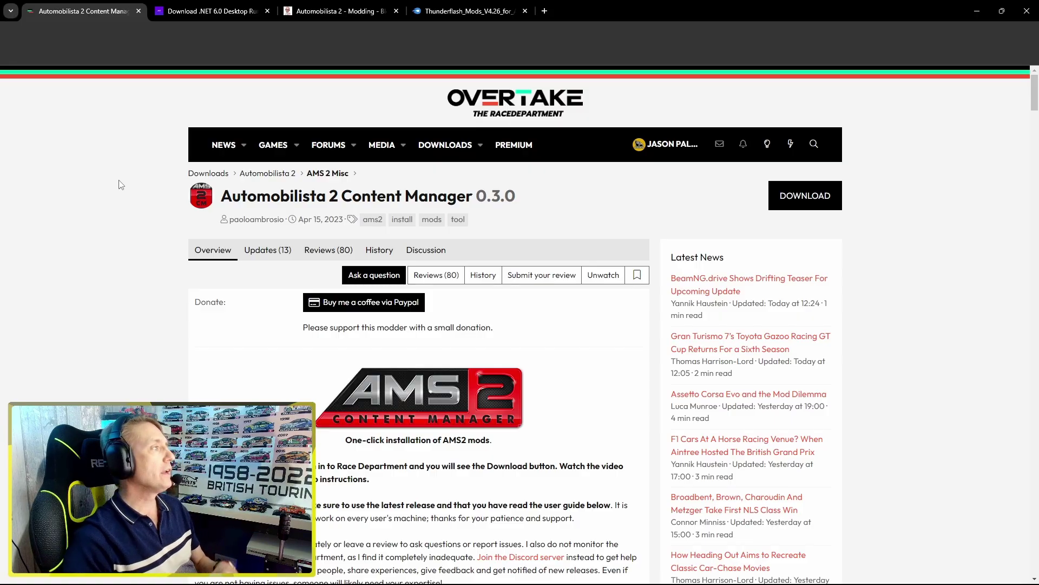
- Review the .NET 6.0 Desktop Runtime download page, the Automobilista 2 modding blog and the Thunderflash mods file list
click(208, 11)
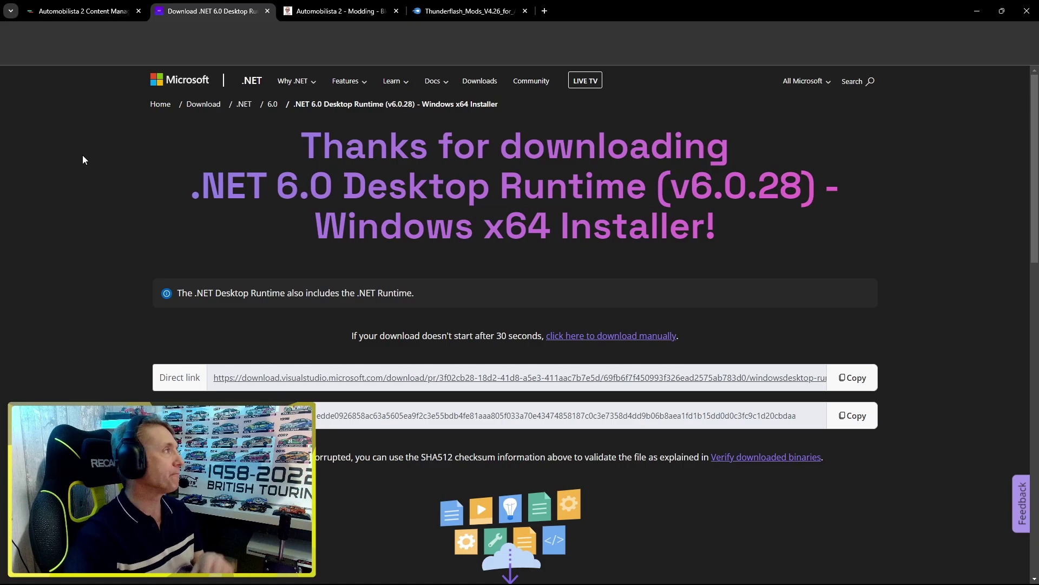
click(333, 11)
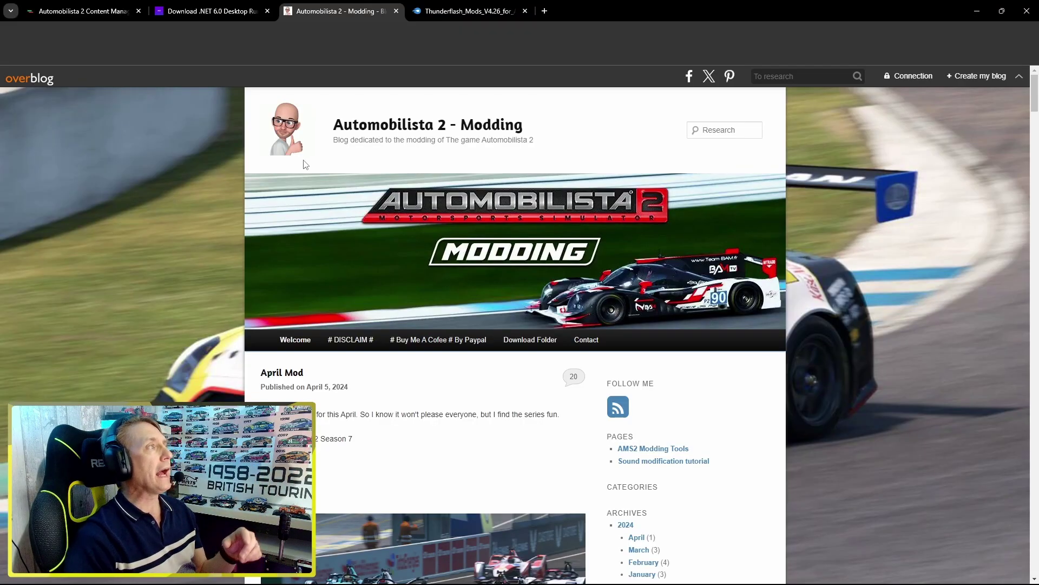
click(482, 16)
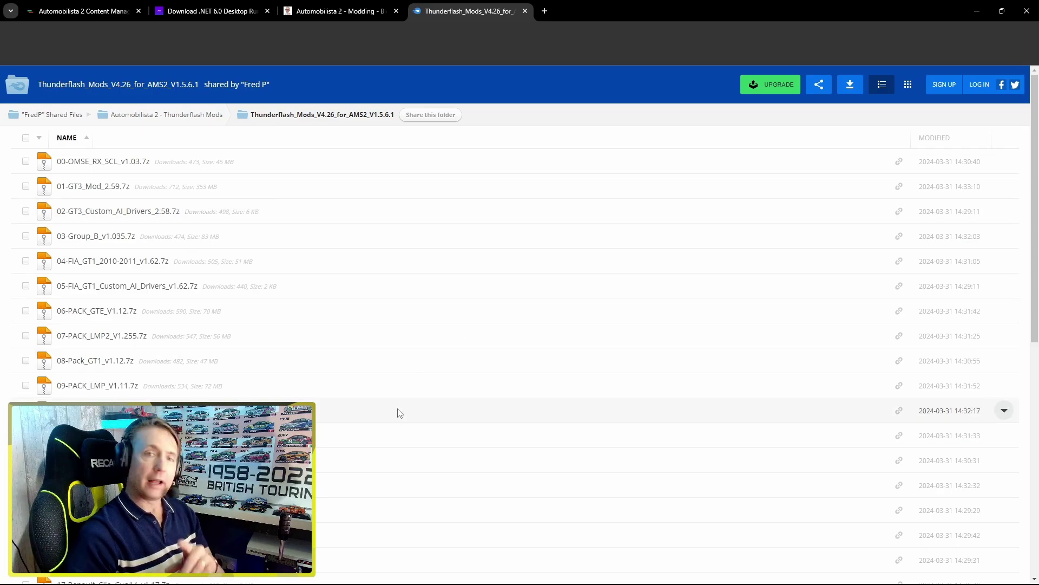
scroll(400, 411, down, 3)
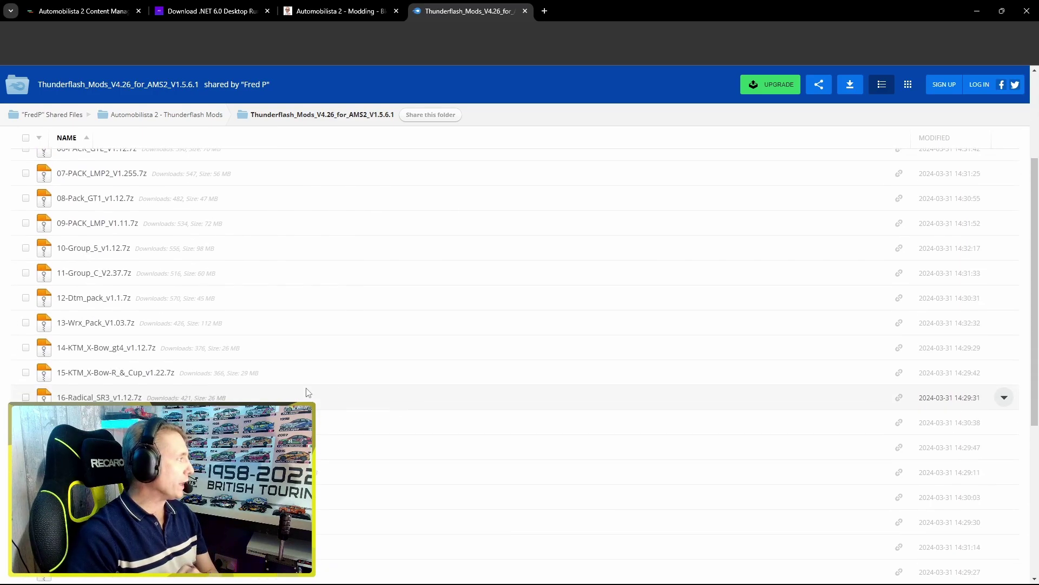
scroll(306, 392, down, 2)
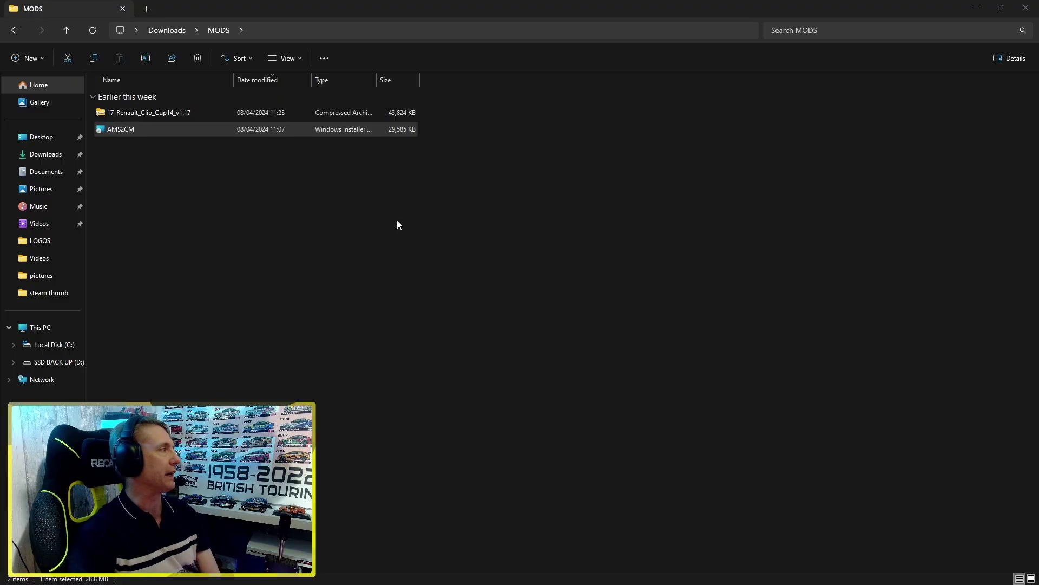
- Launch the AMS2CM installer from the MODS folder and accept its license agreement
double_click(170, 132)
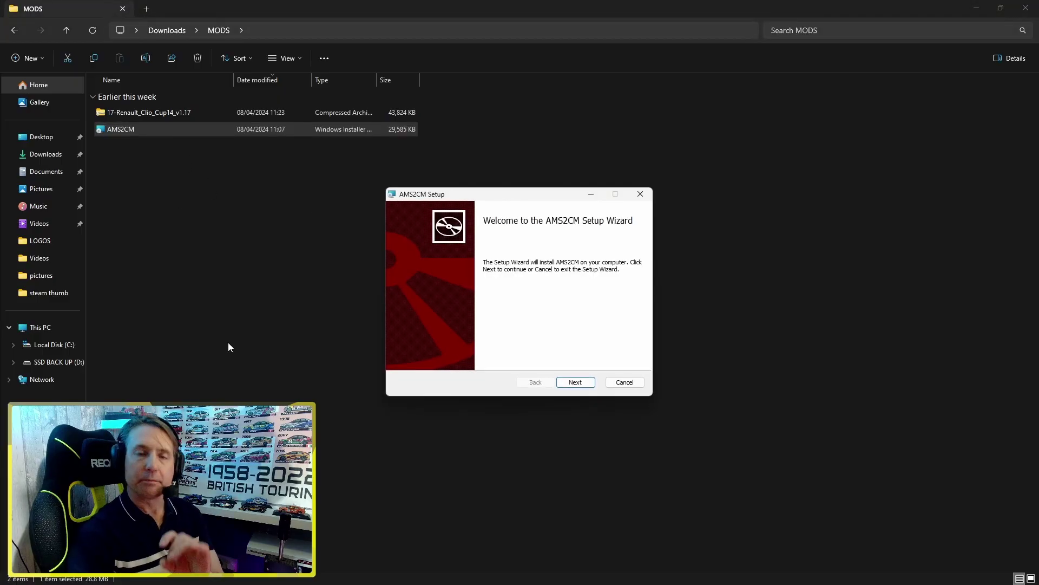
click(579, 389)
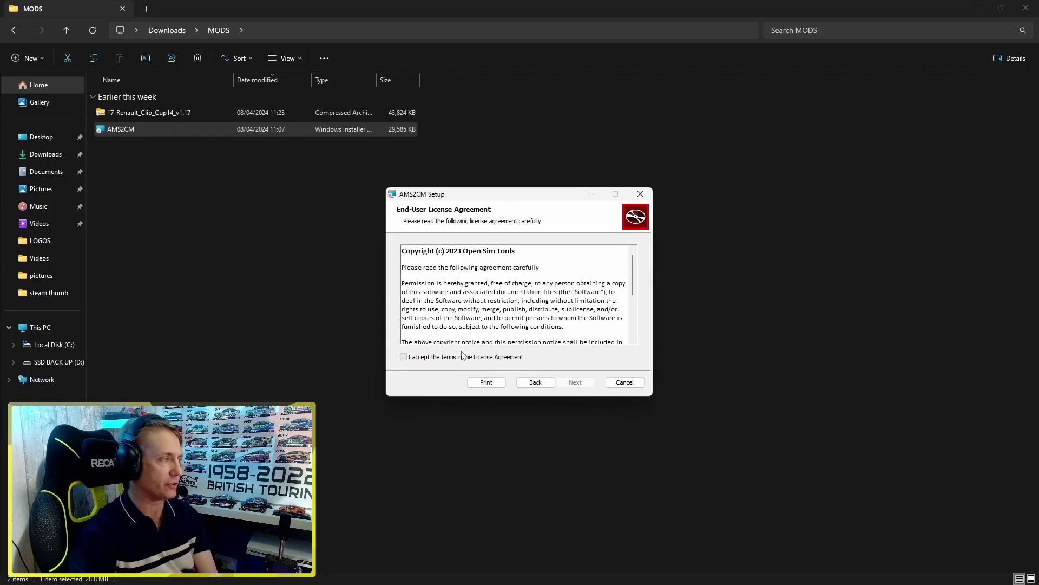
click(463, 356)
click(578, 382)
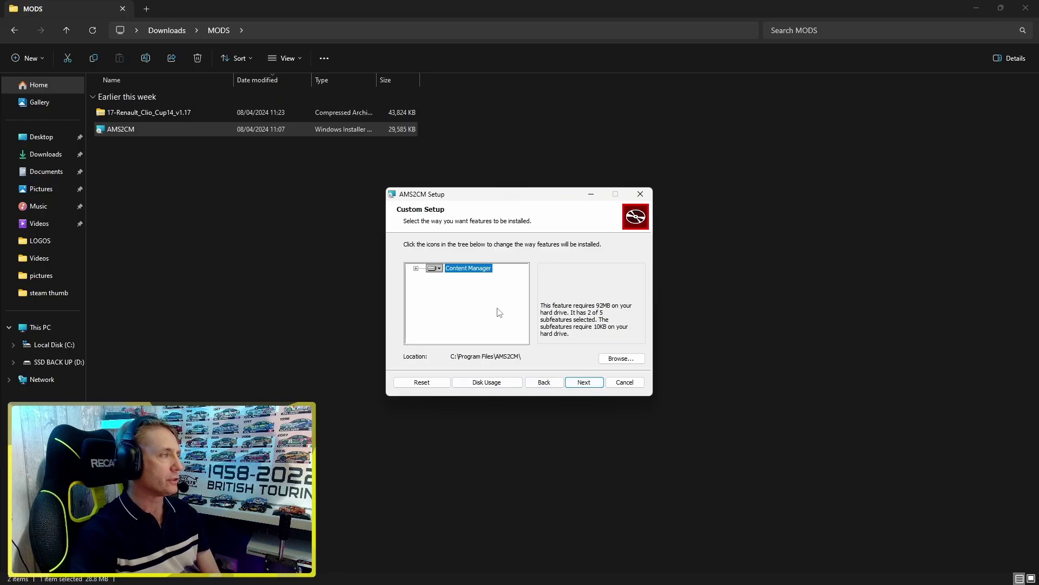
- Set the installation folder to C:\Program Files (x86)\Steam\steamapps\common\Automobilista 2\
click(621, 358)
click(590, 247)
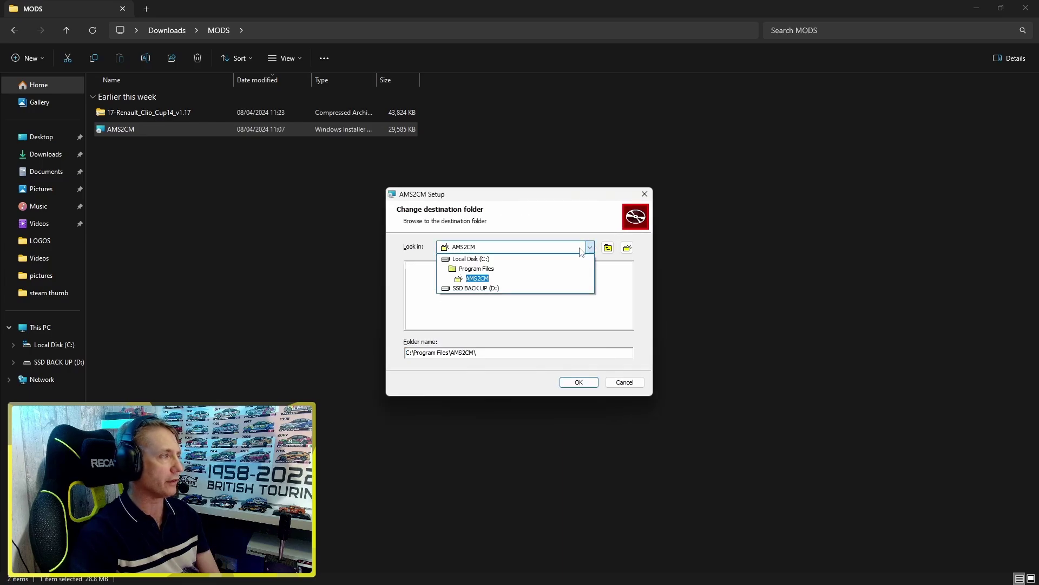
click(470, 258)
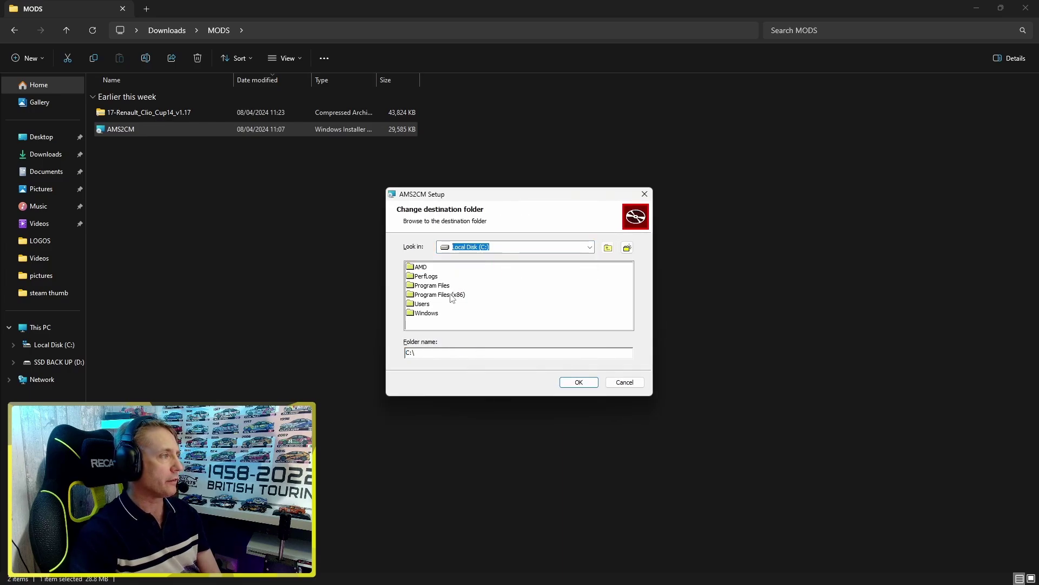
double_click(451, 295)
click(628, 324)
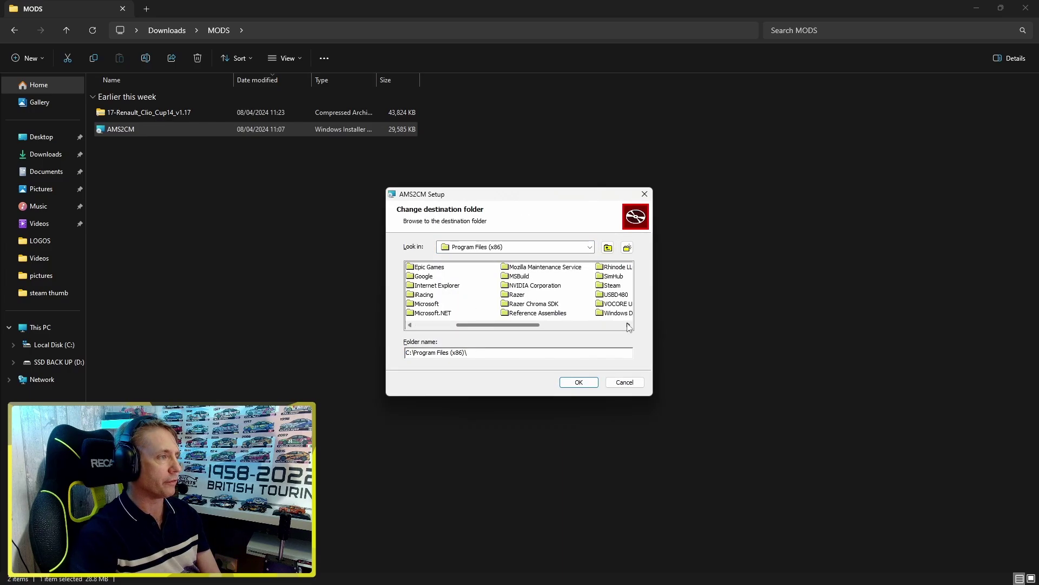
double_click(617, 287)
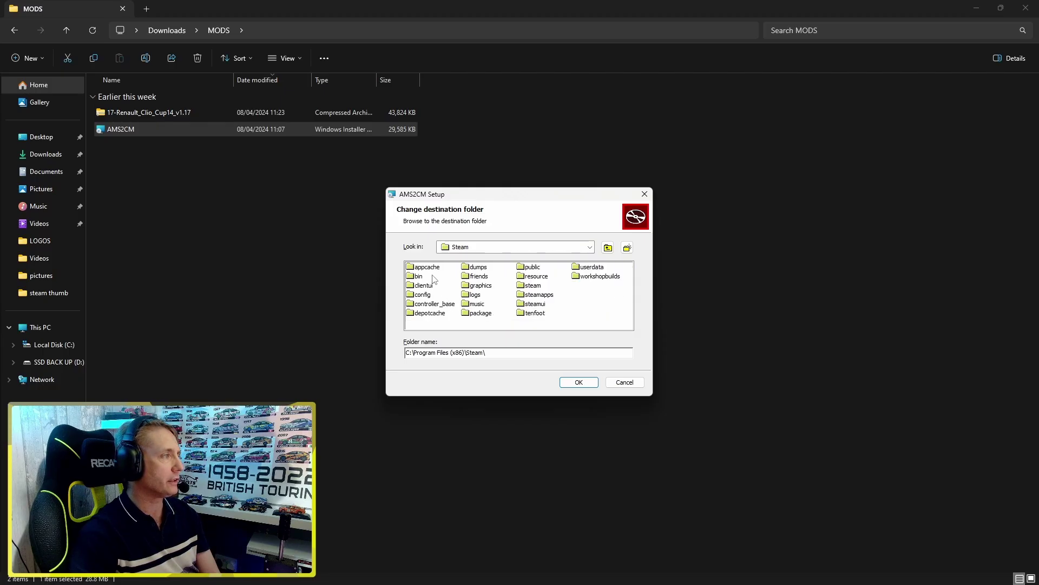
double_click(539, 295)
double_click(436, 268)
double_click(441, 286)
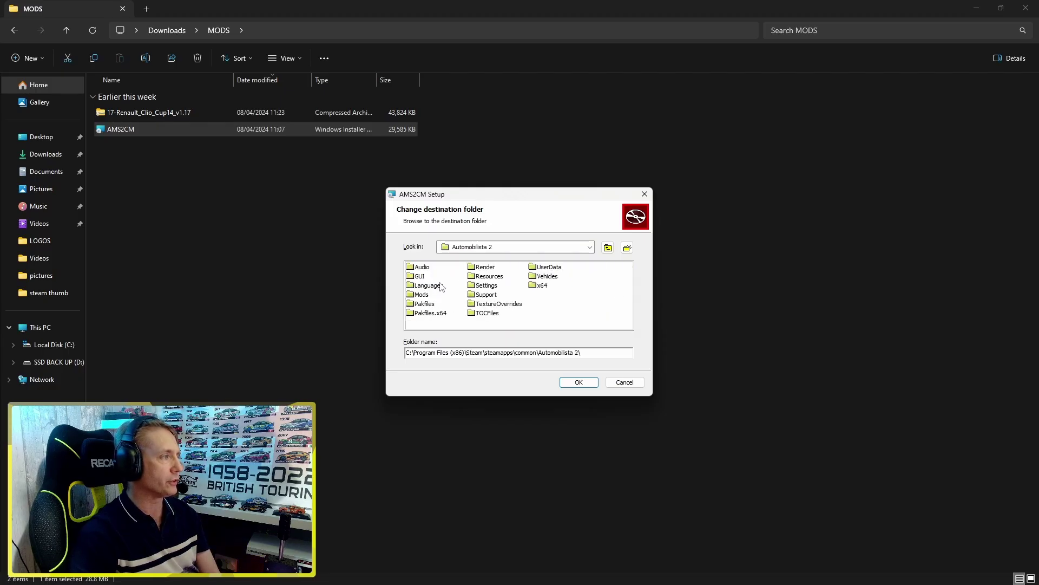
click(580, 383)
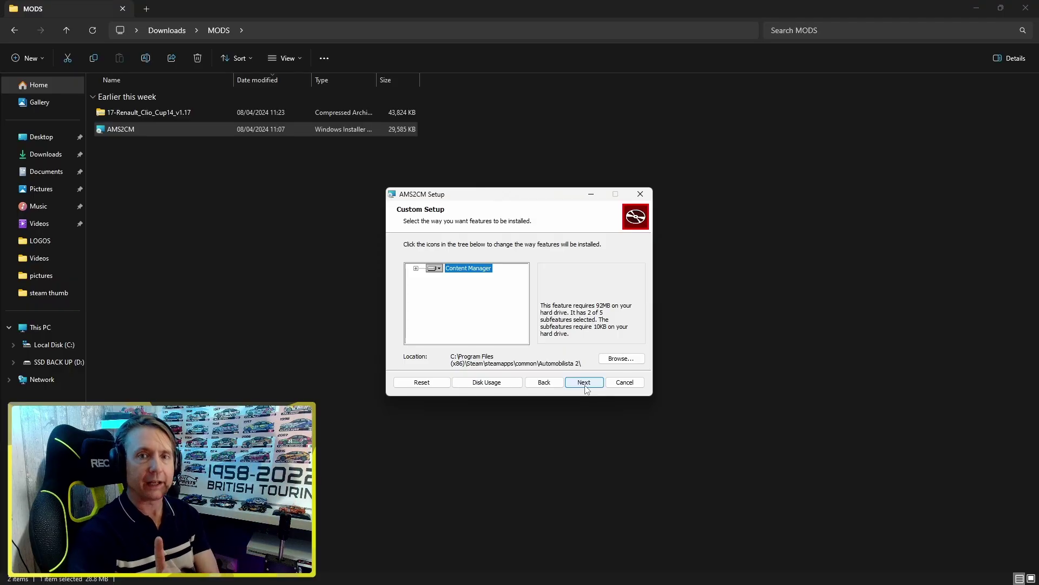
- Install AMS2CM with the chosen settings and finish the setup wizard
click(585, 383)
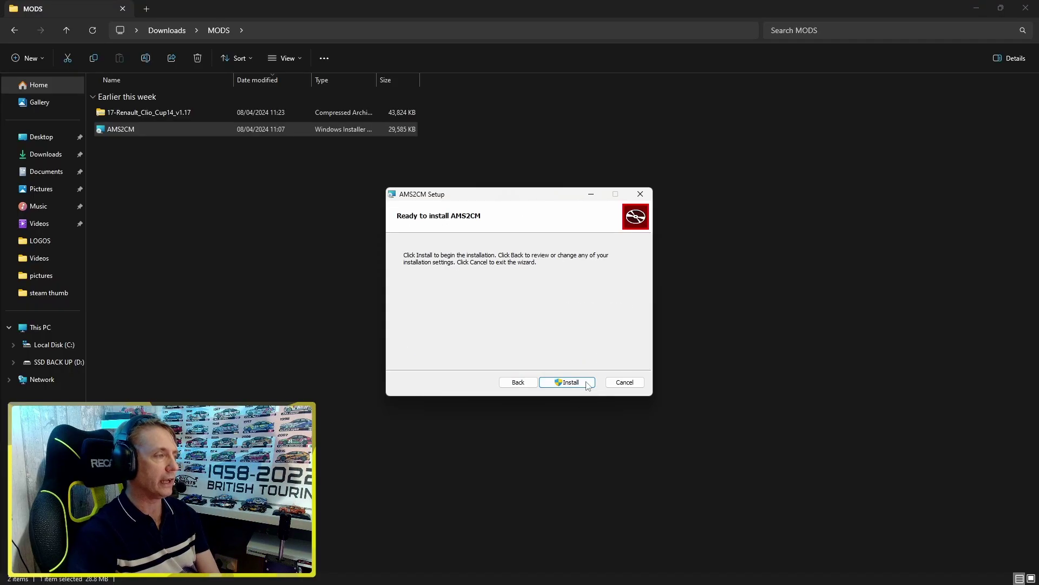
click(586, 383)
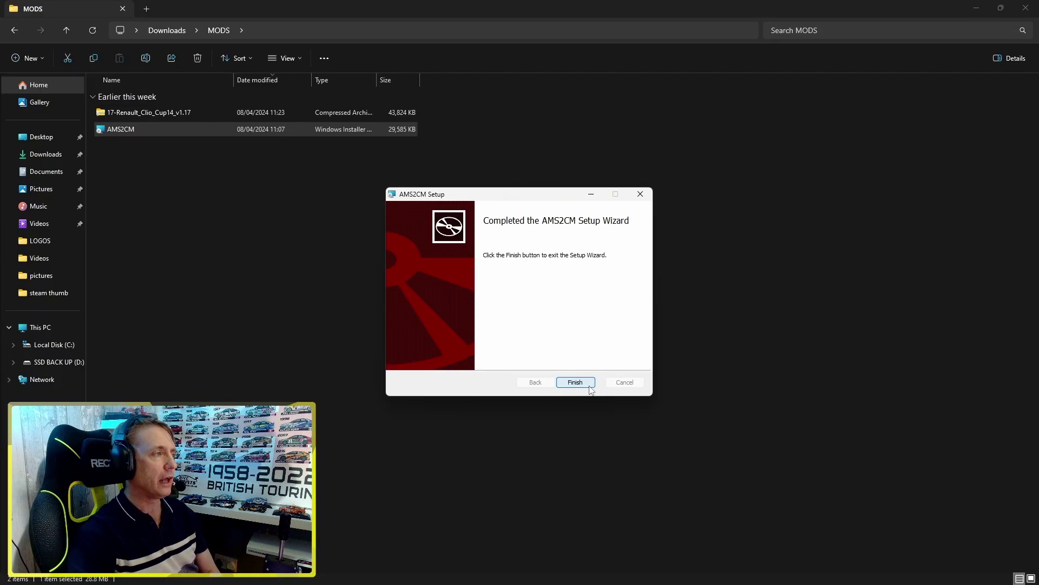
click(590, 386)
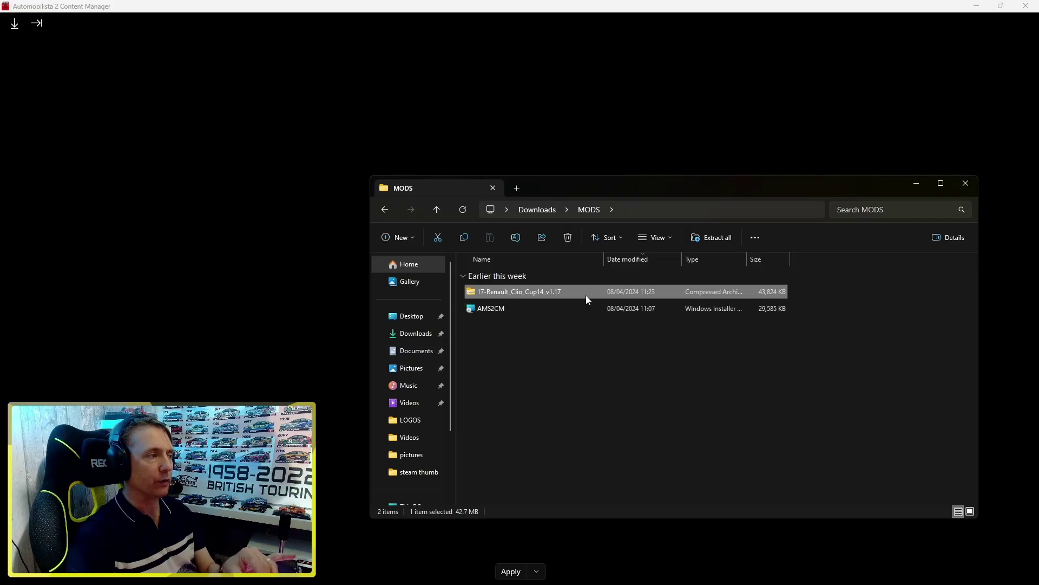
- Add the 17-Renault_Clio_Cup14_v1.17 archive from the MODS folder to Automobilista 2 Content Manager, apply it and expand the progress details
drag(586, 295, 327, 193)
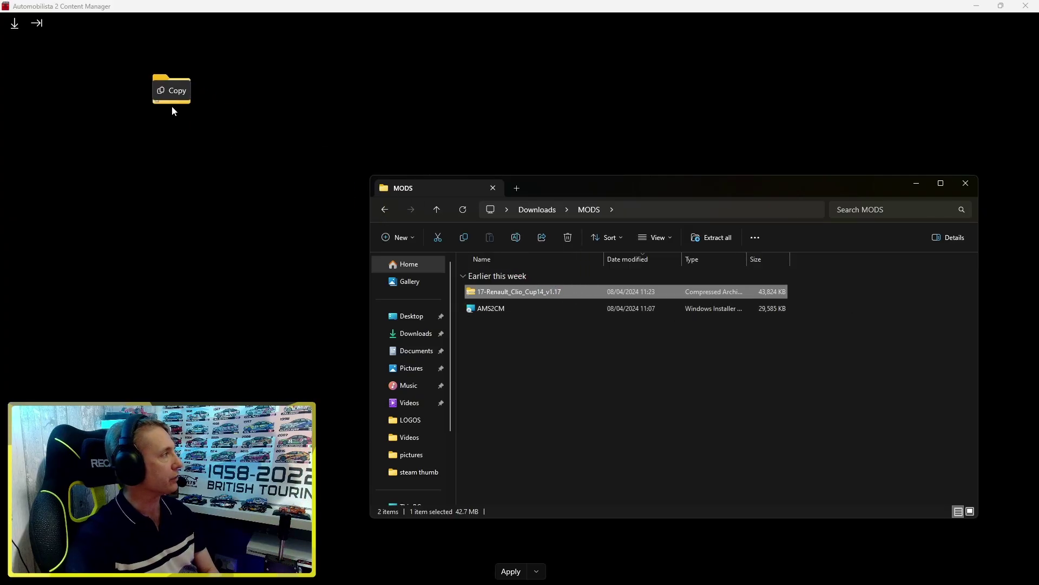
drag(172, 107, 172, 107)
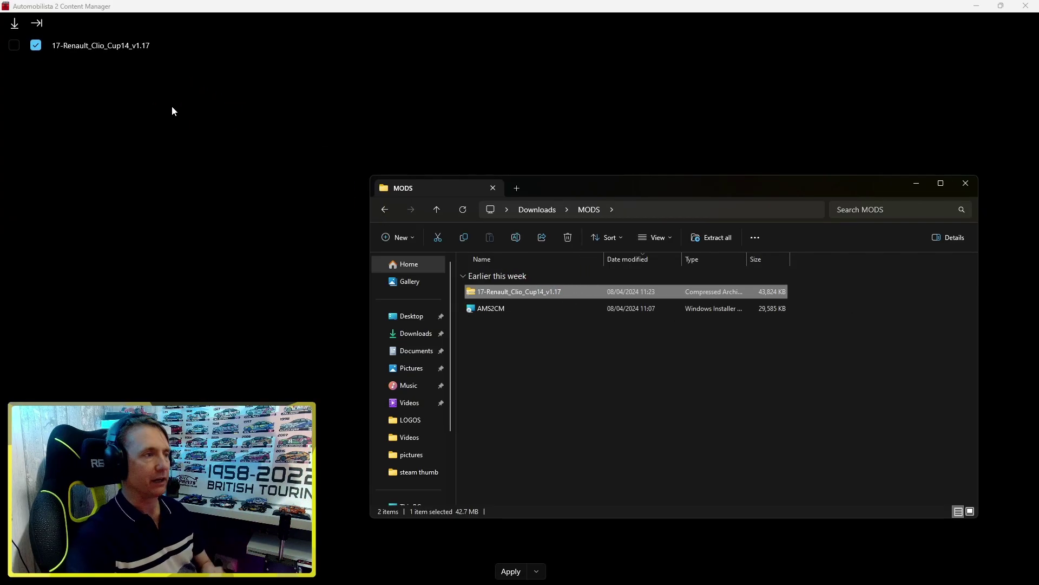
click(915, 185)
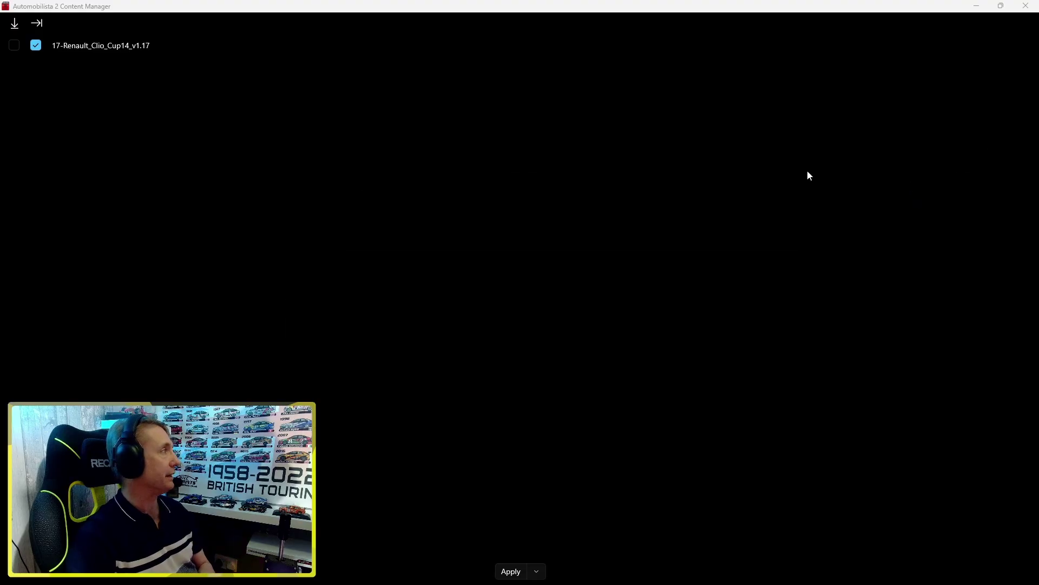
click(513, 571)
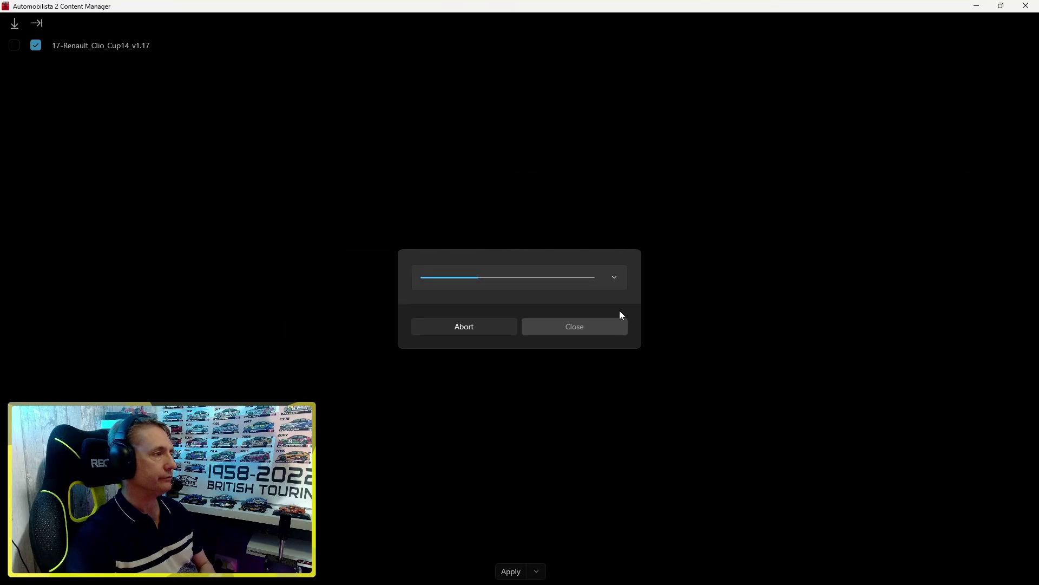
click(614, 277)
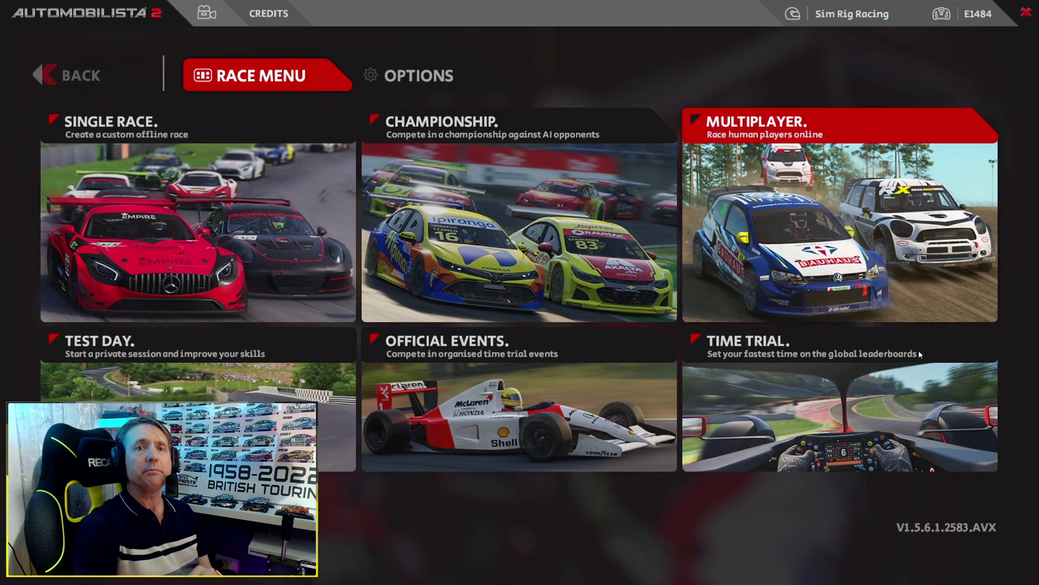
- In Automobilista 2, open a Test Day session and choose the Clio Cup Series class for the vehicle
key(Return)
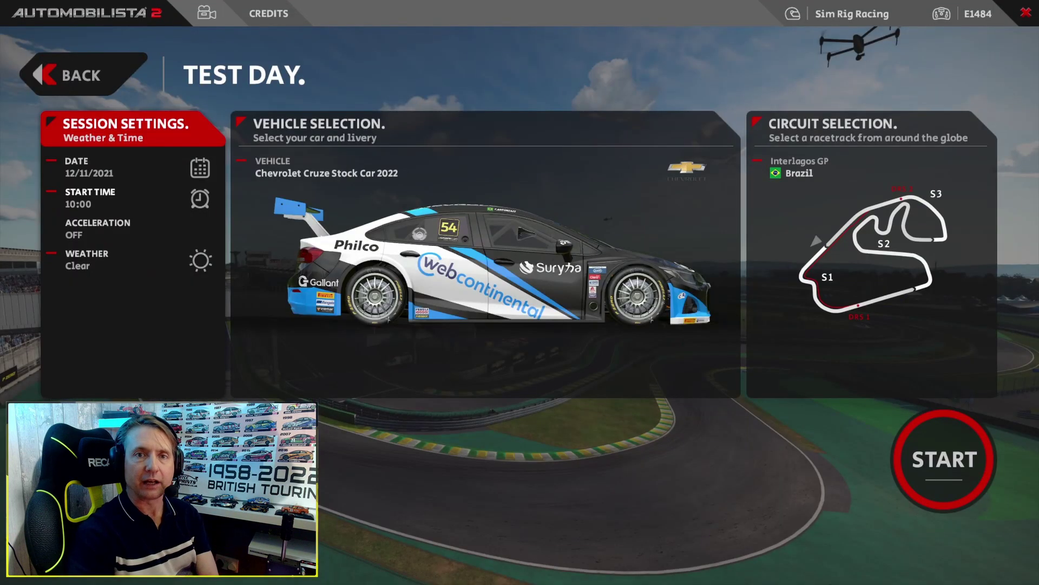
click(365, 139)
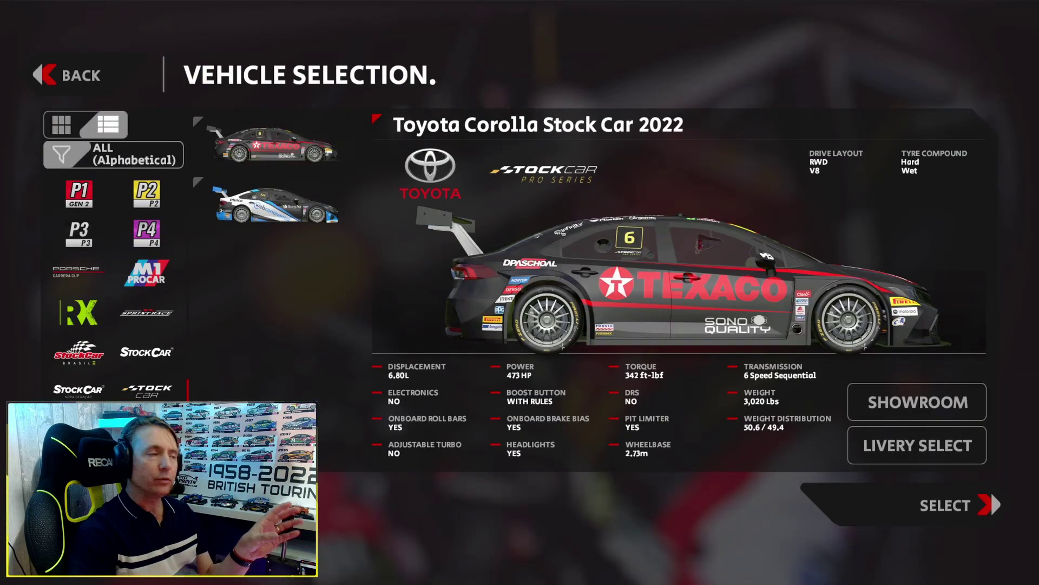
scroll(191, 368, up, 3)
drag(191, 367, 186, 194)
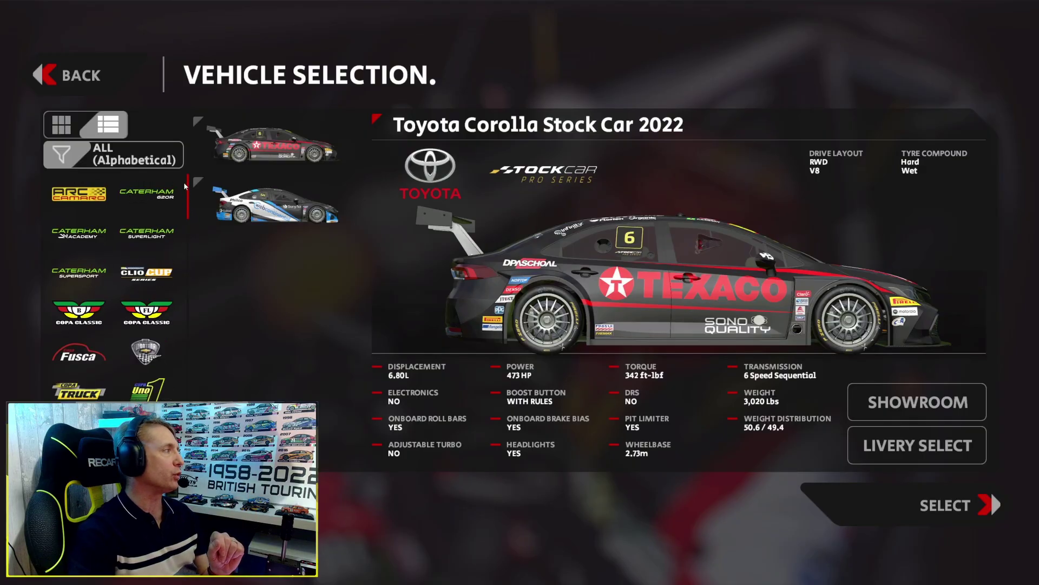
click(146, 272)
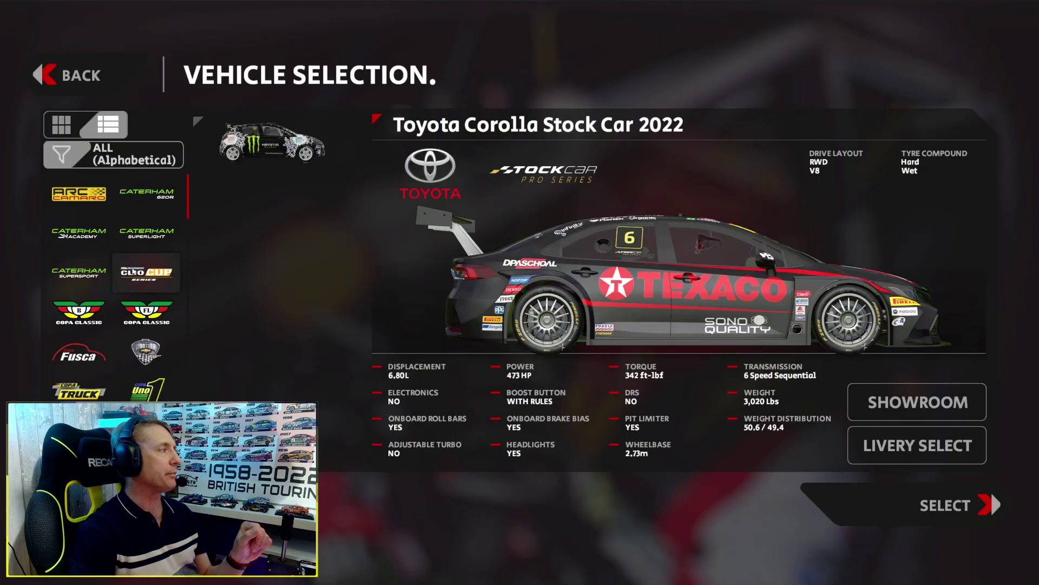
- Choose the number 11 Base One livery for the Renault Clio Cup and confirm the car for the session
click(908, 455)
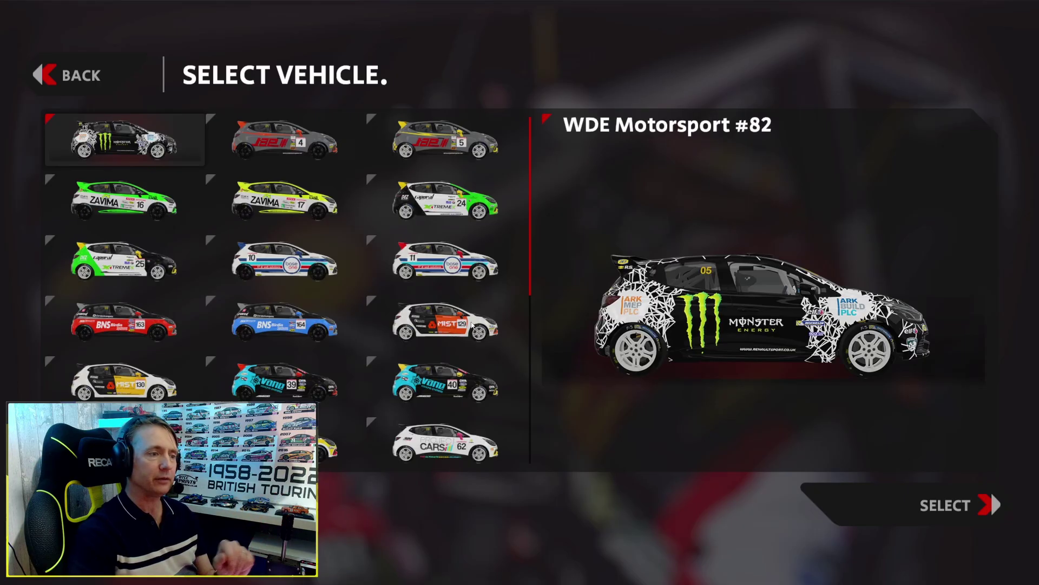
click(470, 262)
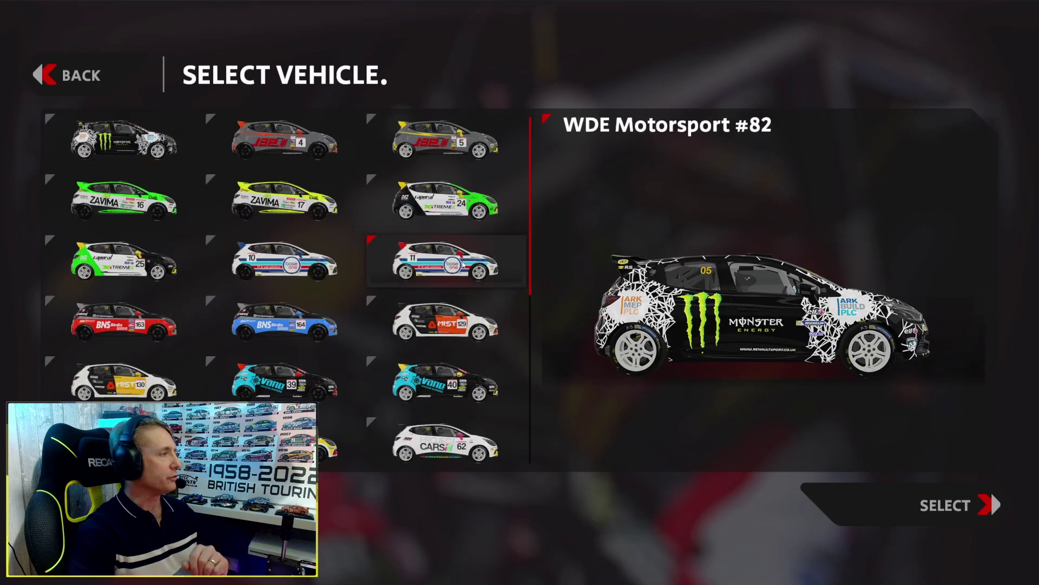
click(939, 507)
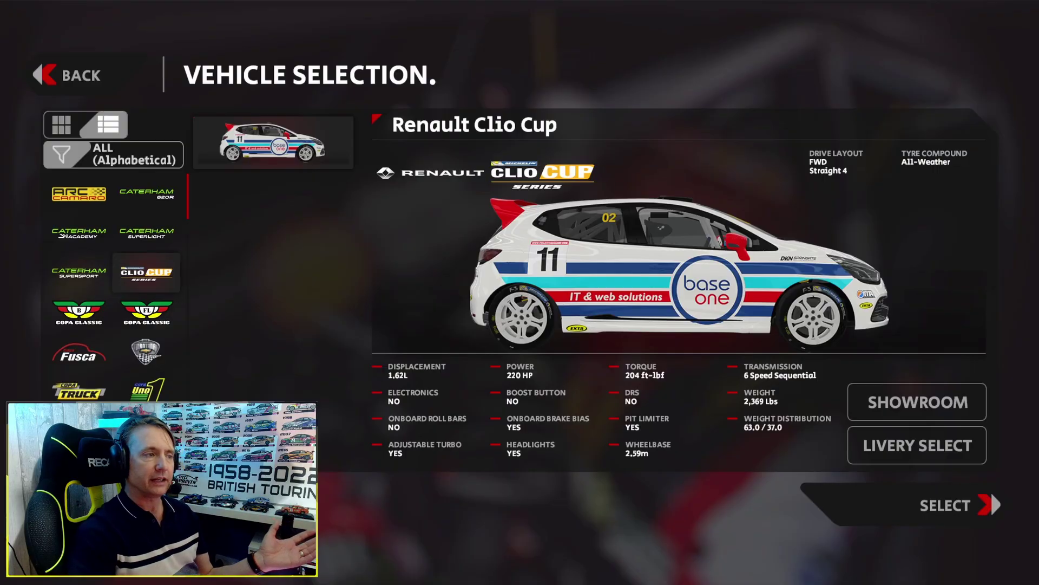
click(918, 508)
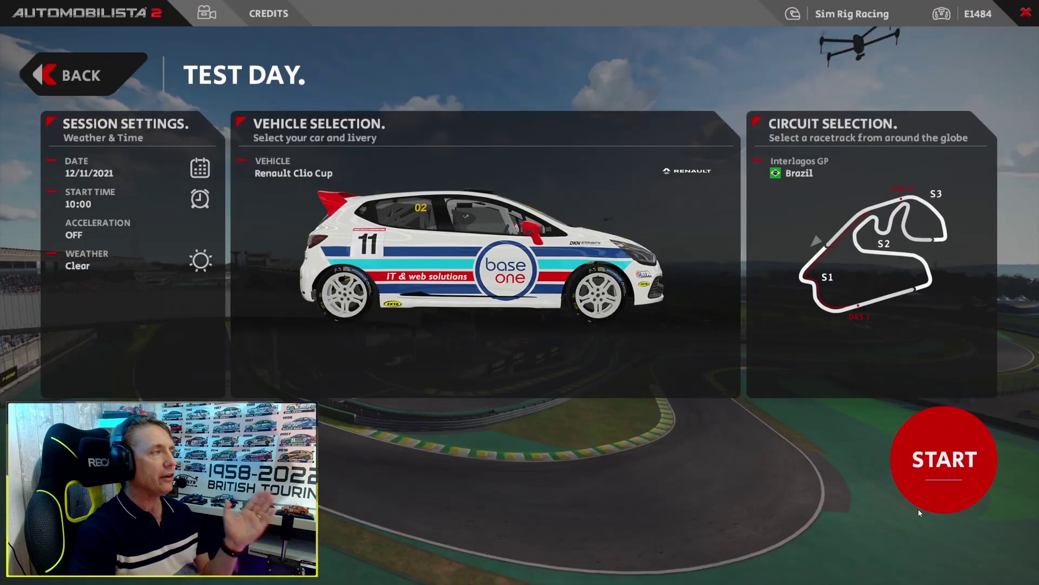
- Set the test day circuit to Oulton Park International
click(893, 271)
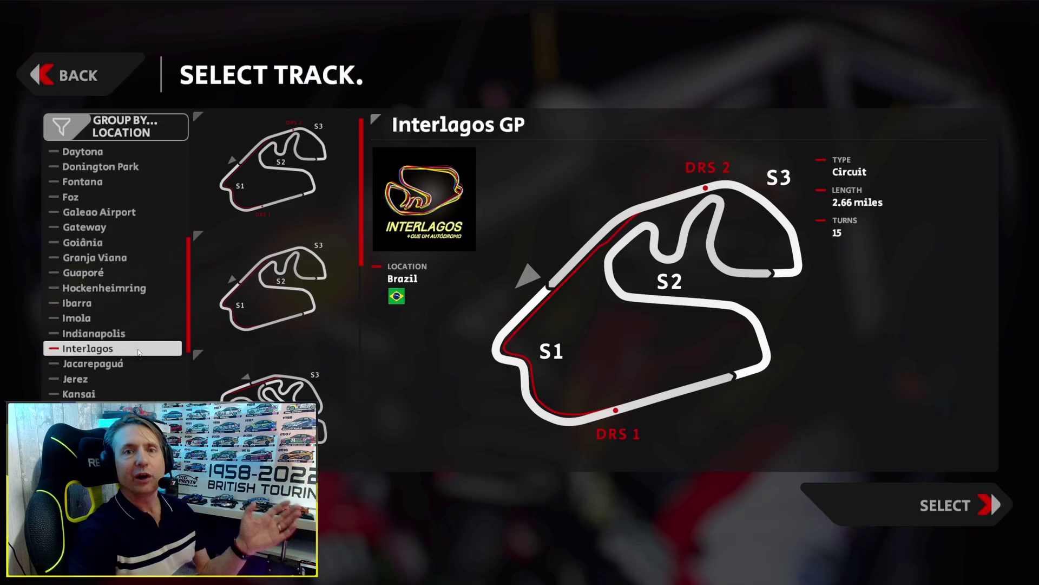
scroll(137, 349, down, 3)
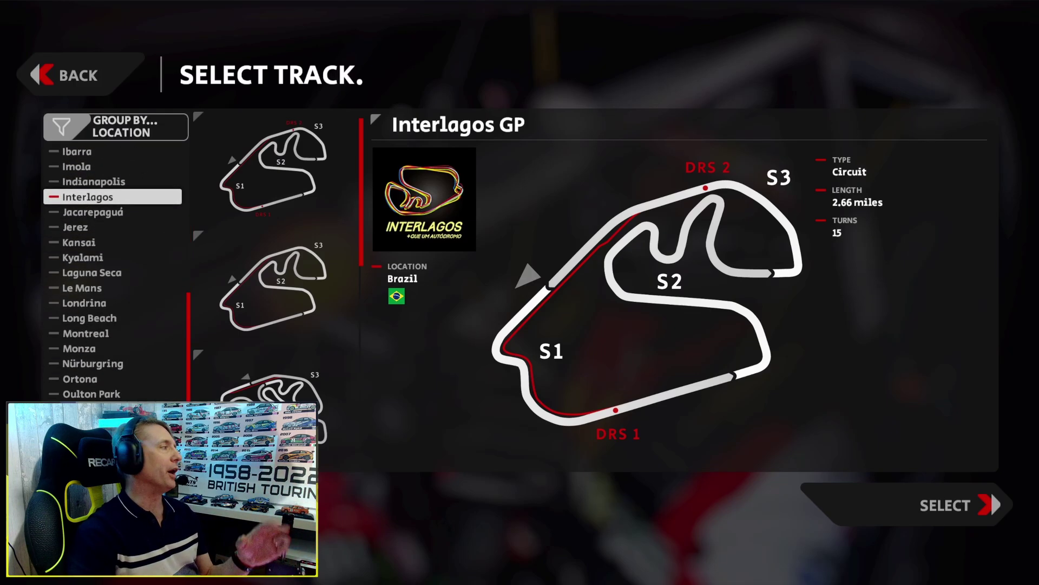
click(113, 394)
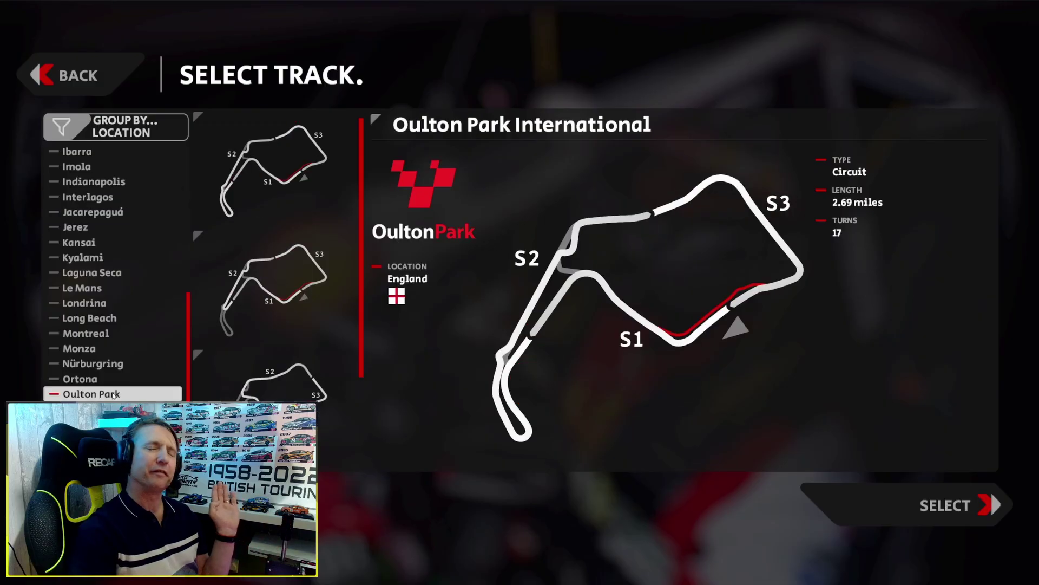
double_click(248, 174)
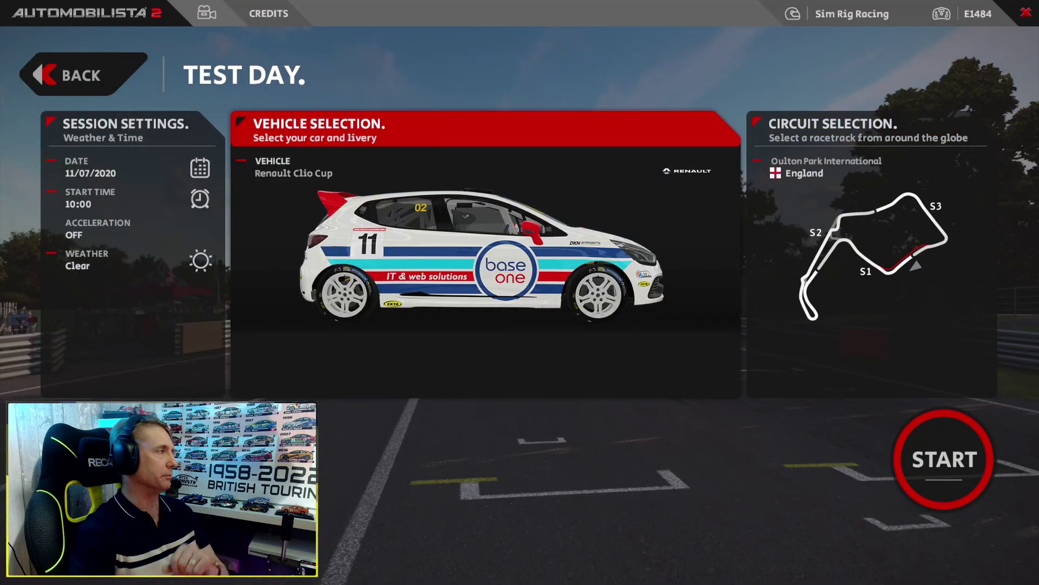